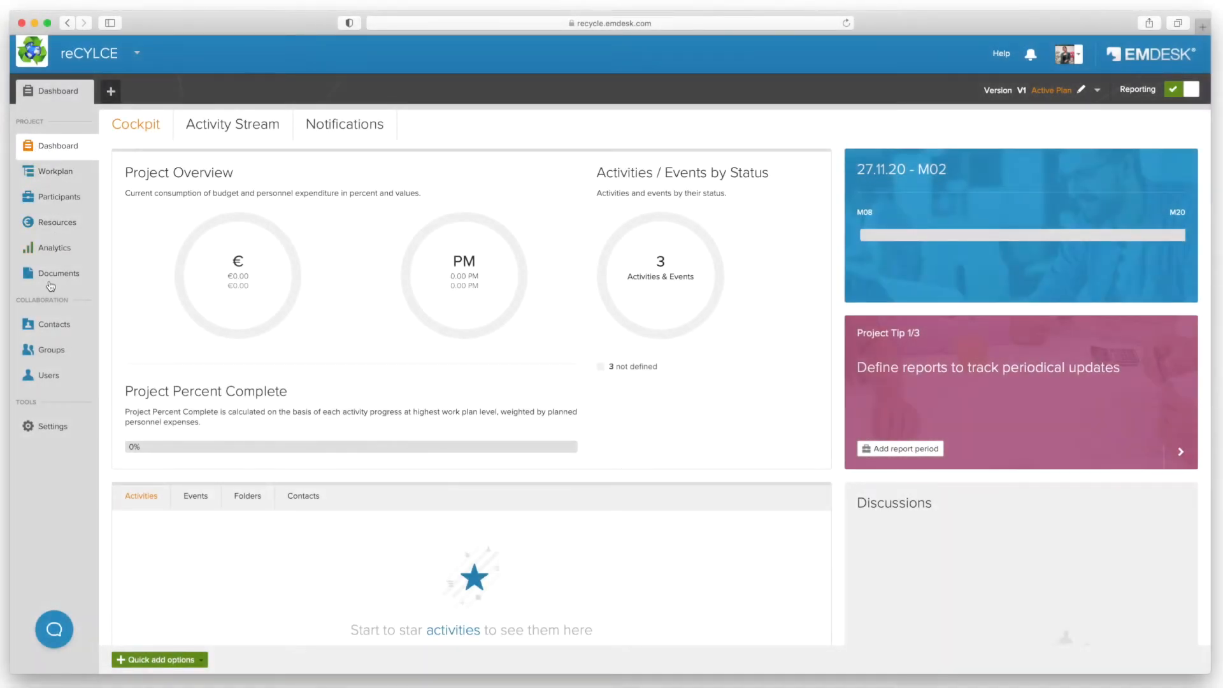
# - Create a new project group named Financial Representatives
pyautogui.click(49, 356)
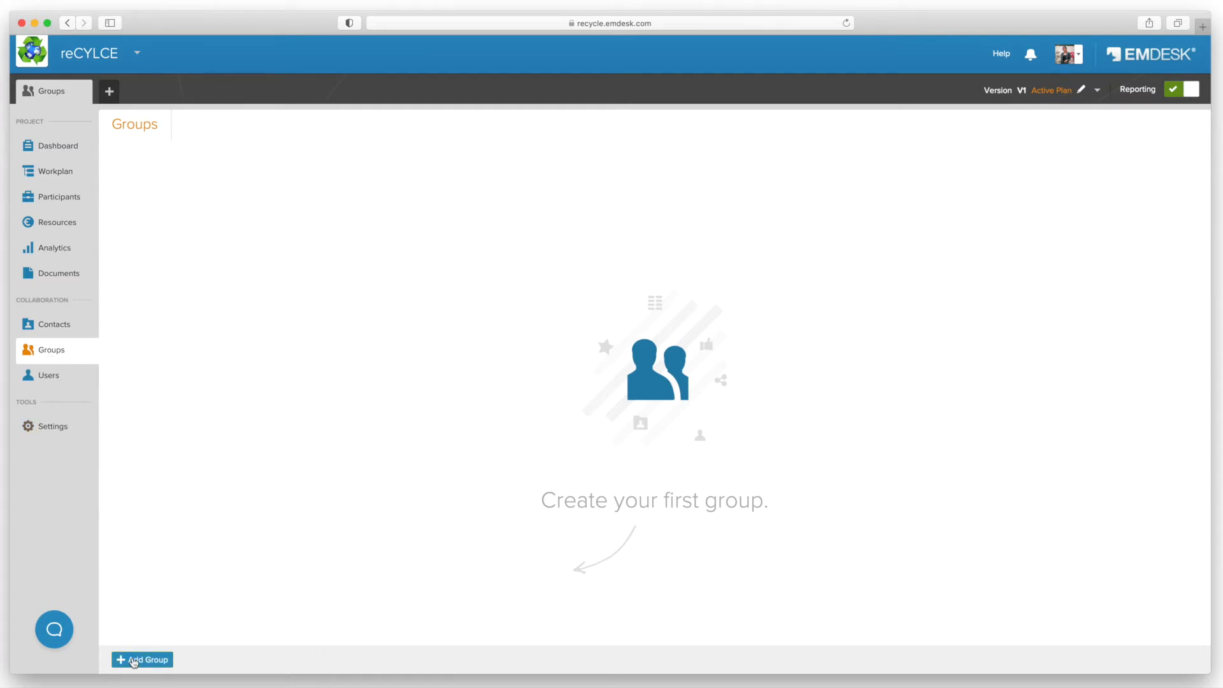
pyautogui.click(133, 659)
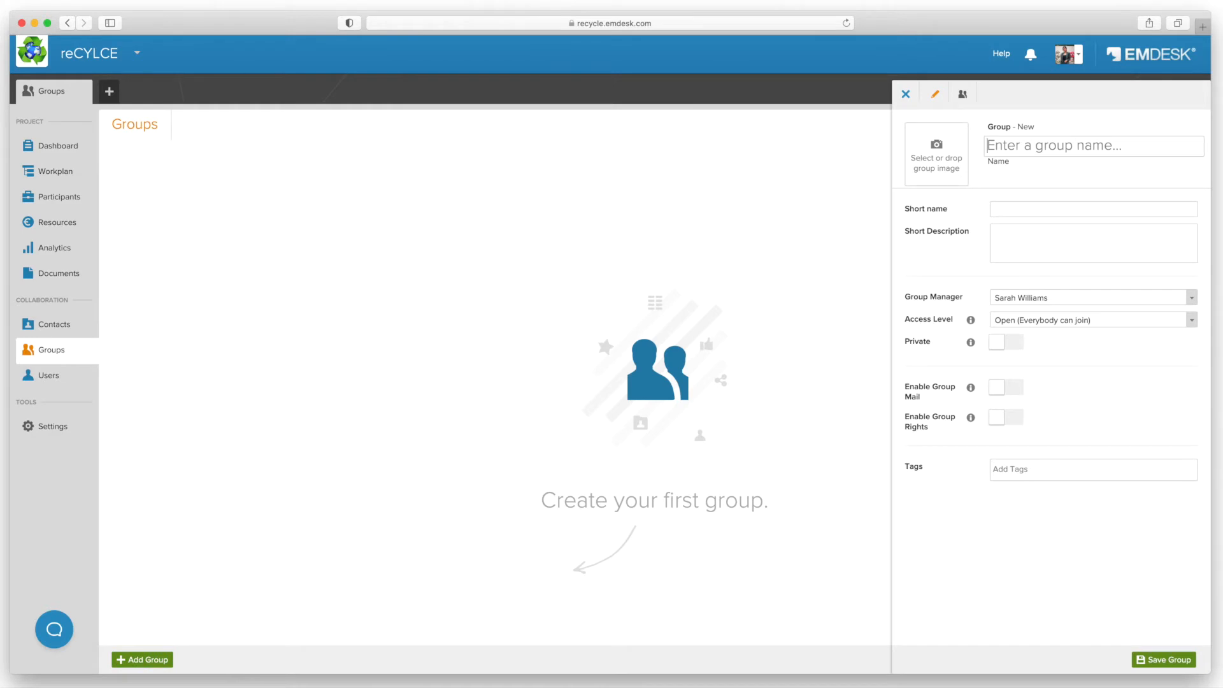
pyautogui.write('Financial Representatives')
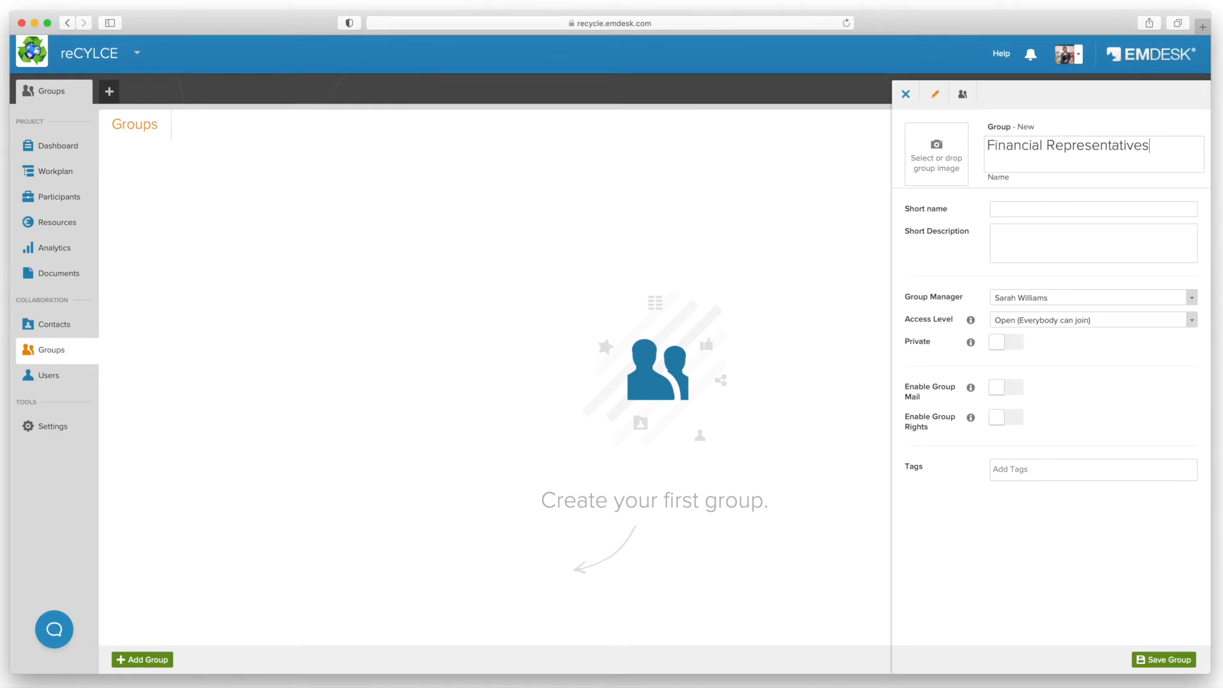
# - Add the three EMDESK users as members of the new group and save it
pyautogui.click(963, 95)
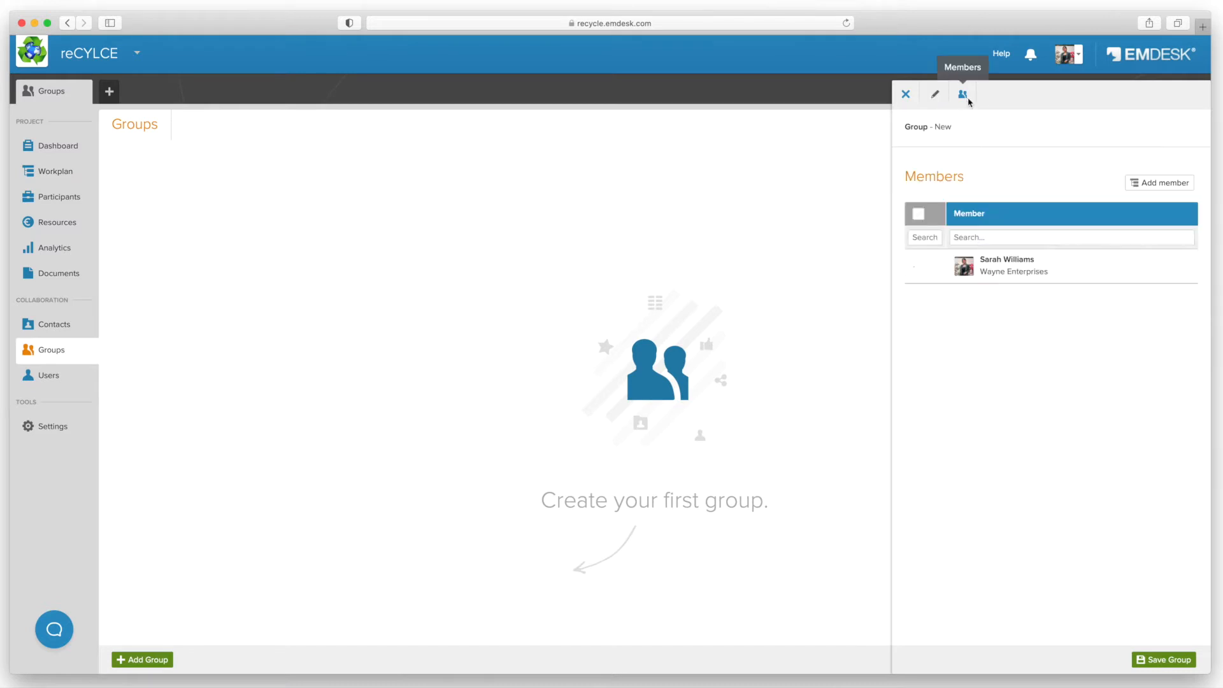
pyautogui.click(1135, 185)
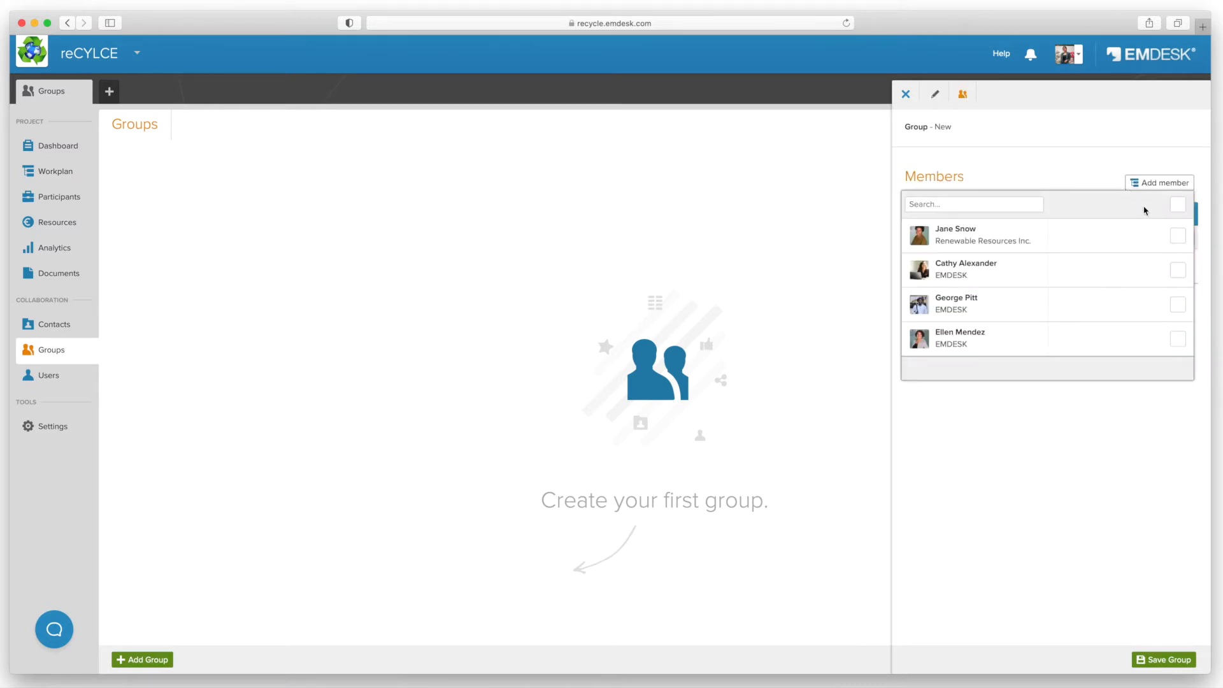
pyautogui.click(1178, 271)
pyautogui.click(1178, 305)
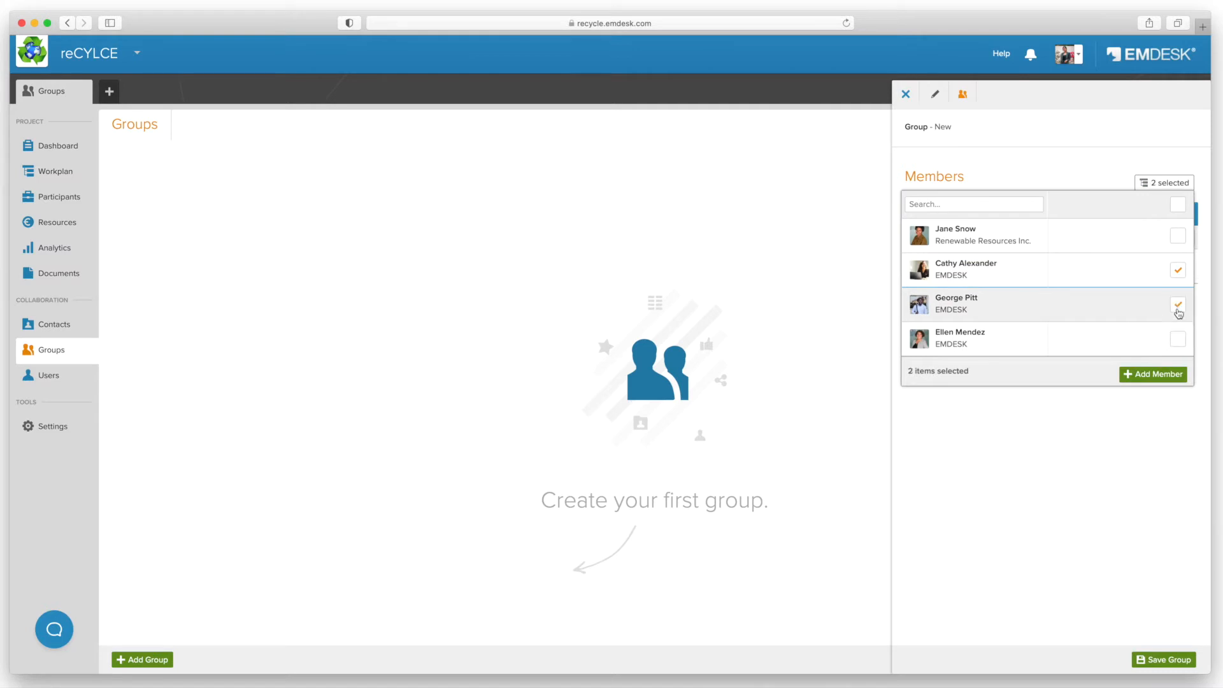
pyautogui.click(1177, 339)
pyautogui.click(1178, 374)
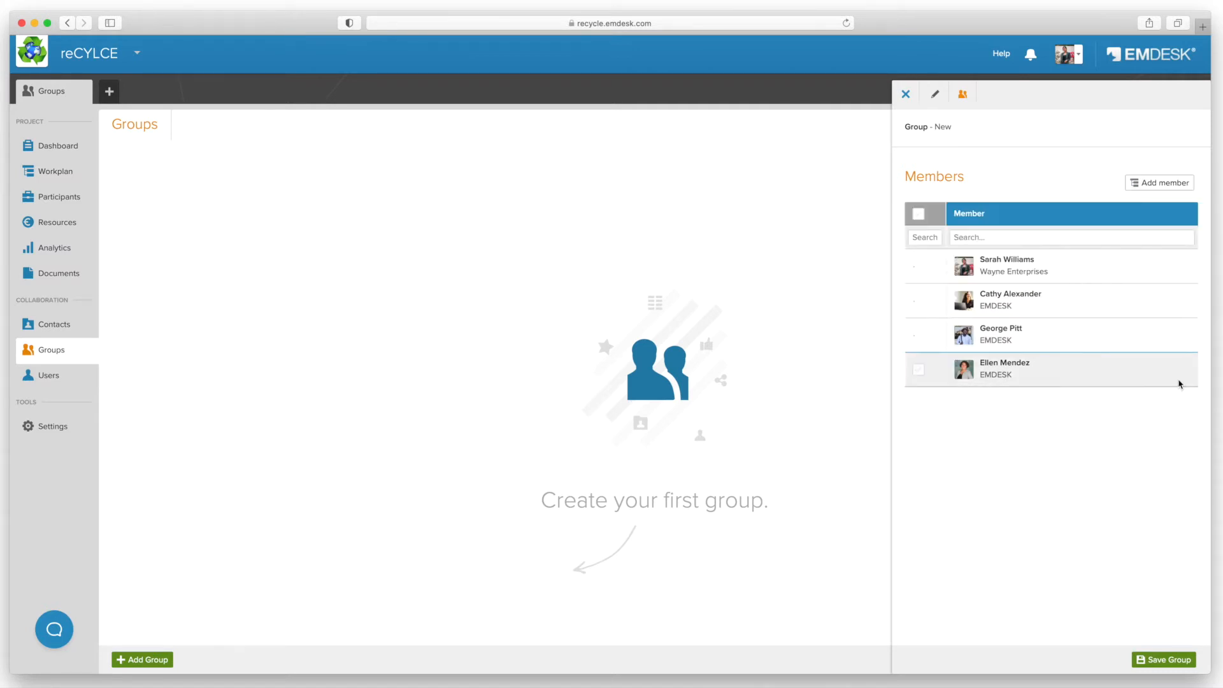
pyautogui.click(1185, 661)
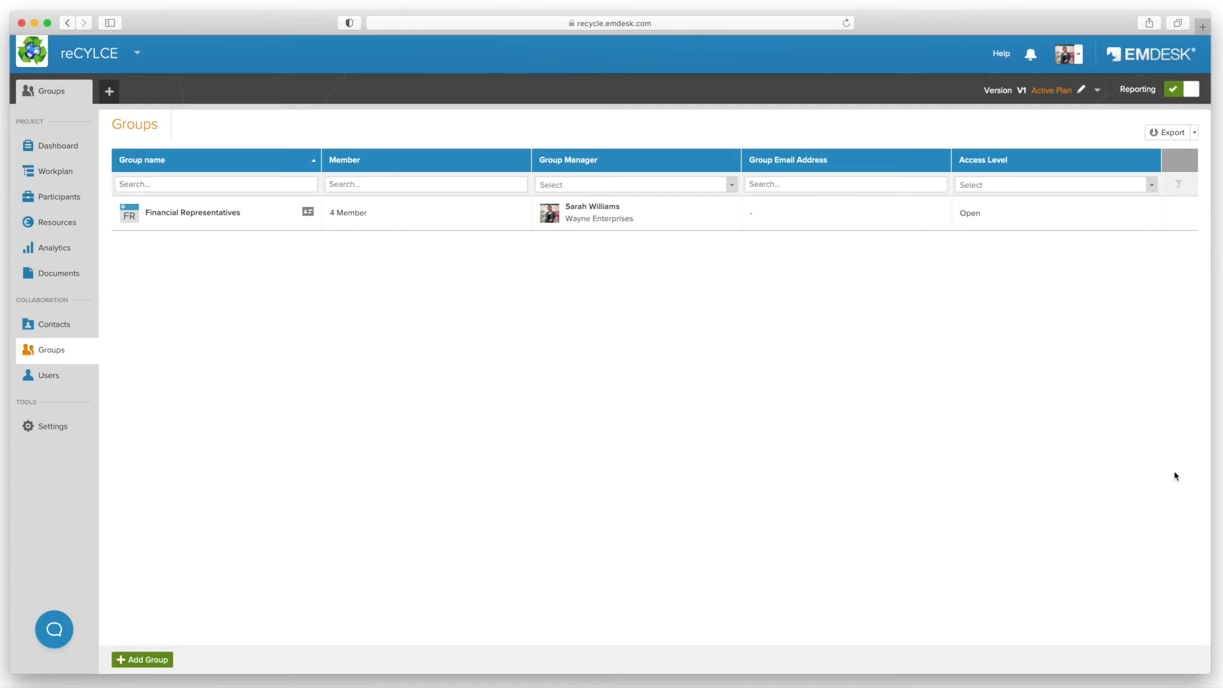
# - Edit the Financial Representatives group, setting its short name to FinReps and the last-listed EMDESK member as group manager
pyautogui.click(423, 221)
pyautogui.click(1006, 214)
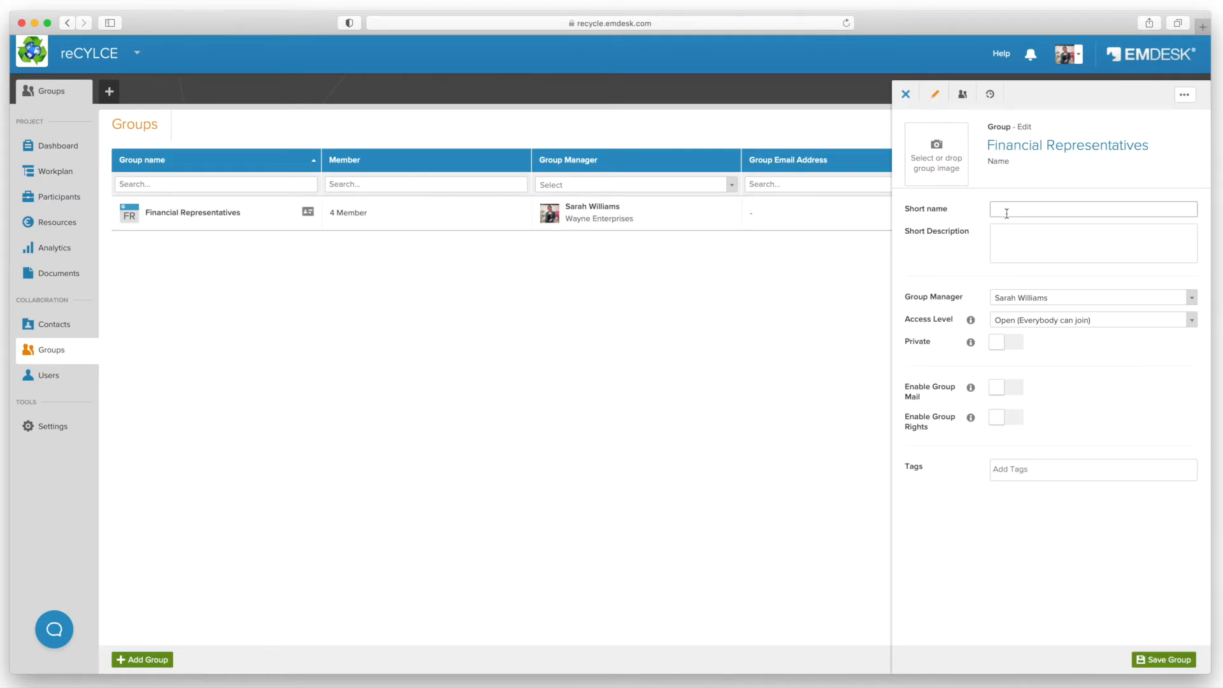
pyautogui.write('FinReps')
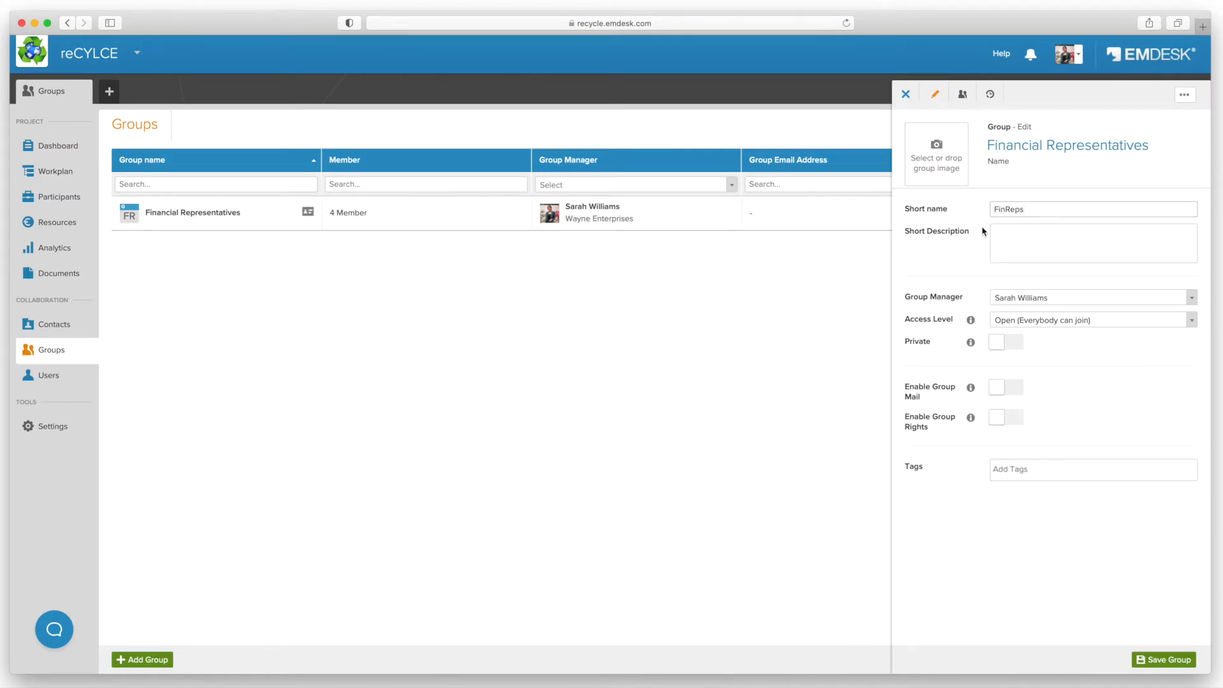
pyautogui.click(1191, 299)
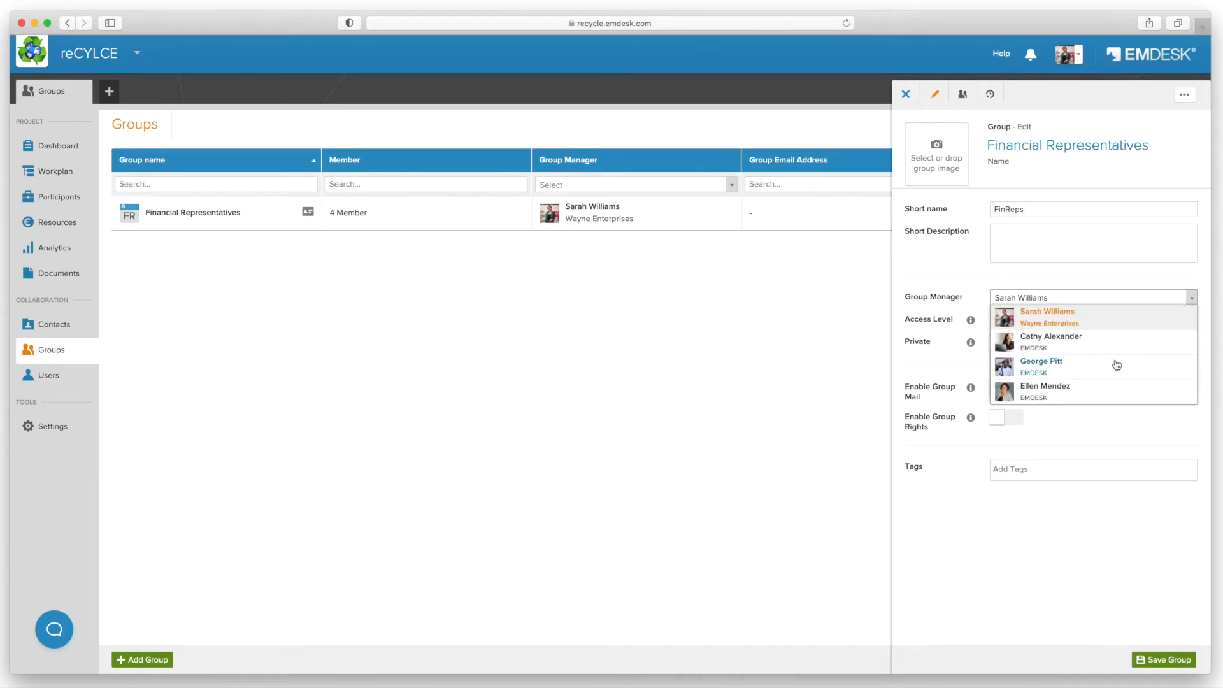
pyautogui.click(1084, 395)
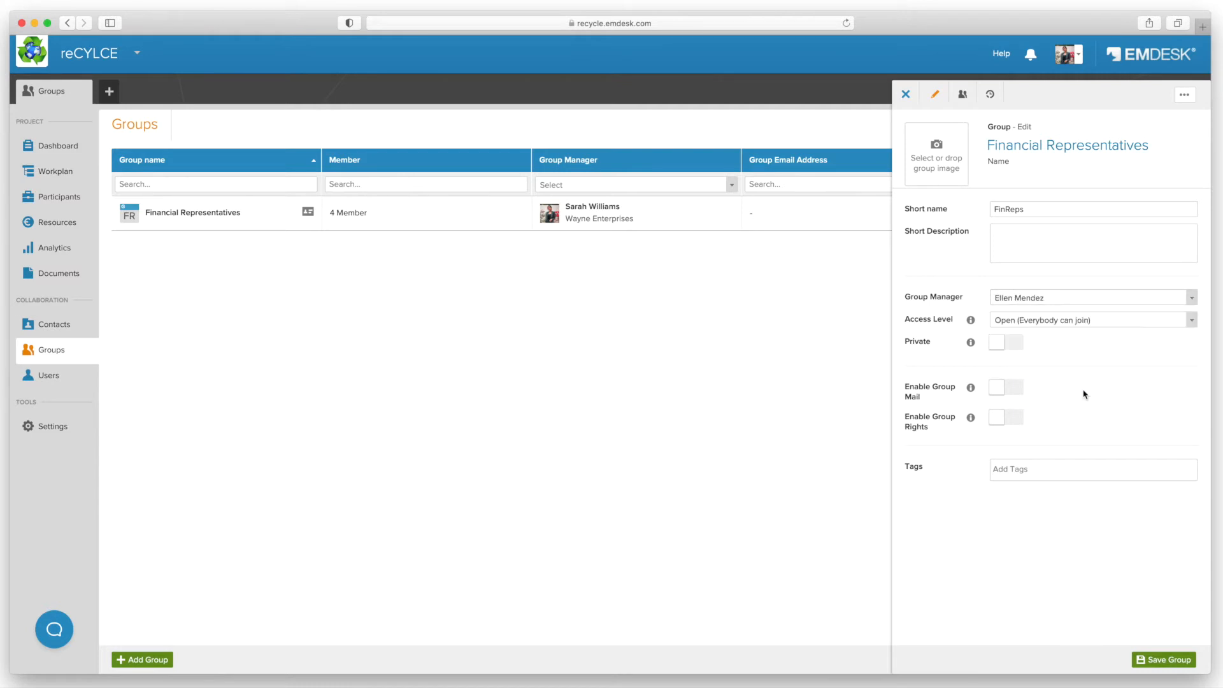
# - Set the group's access level to Restricted (Request only)
pyautogui.click(1191, 321)
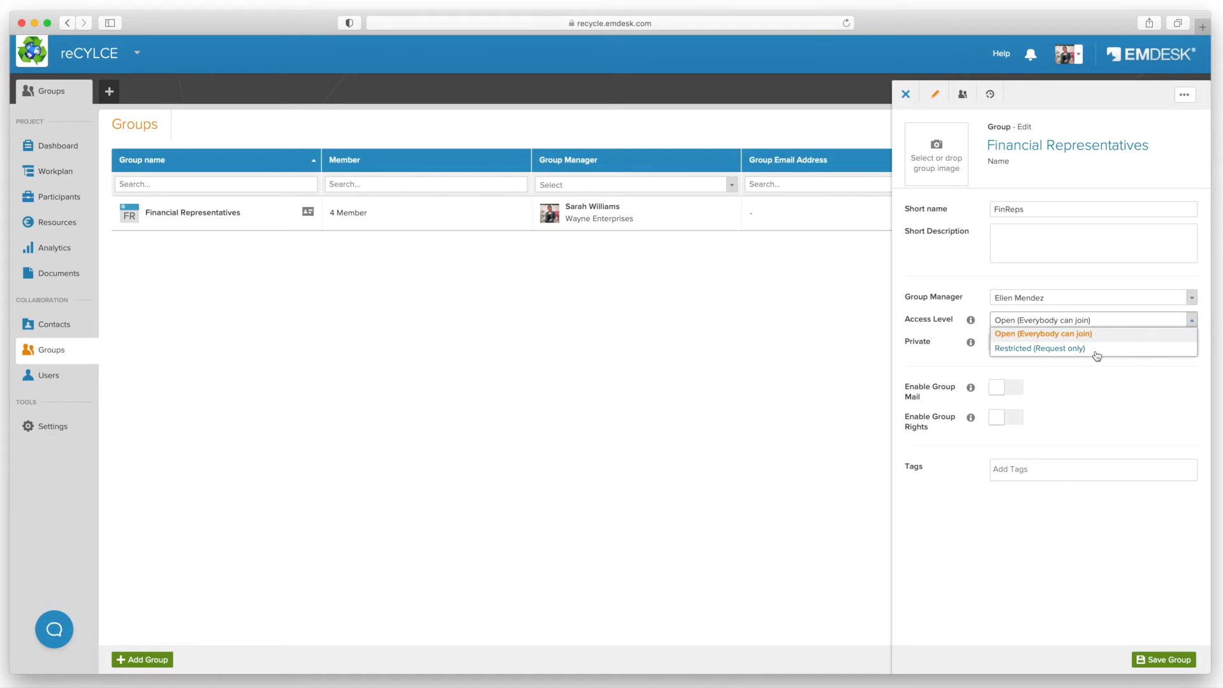
pyautogui.click(1095, 335)
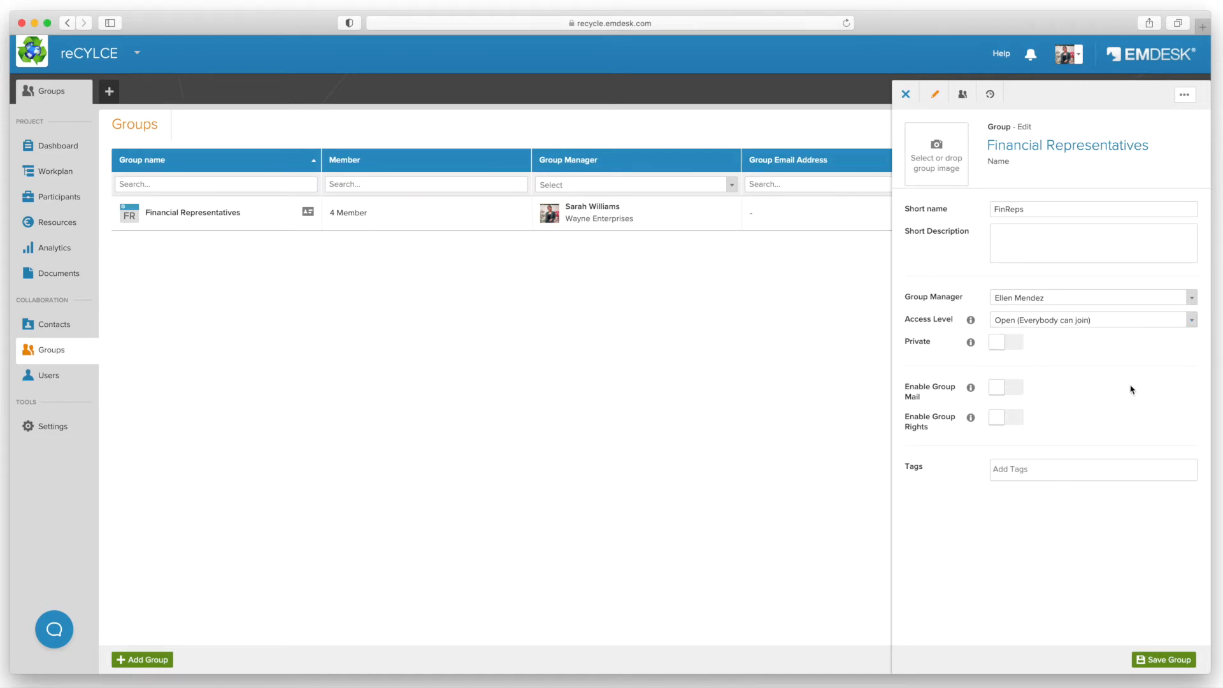
pyautogui.click(1179, 326)
pyautogui.click(1158, 350)
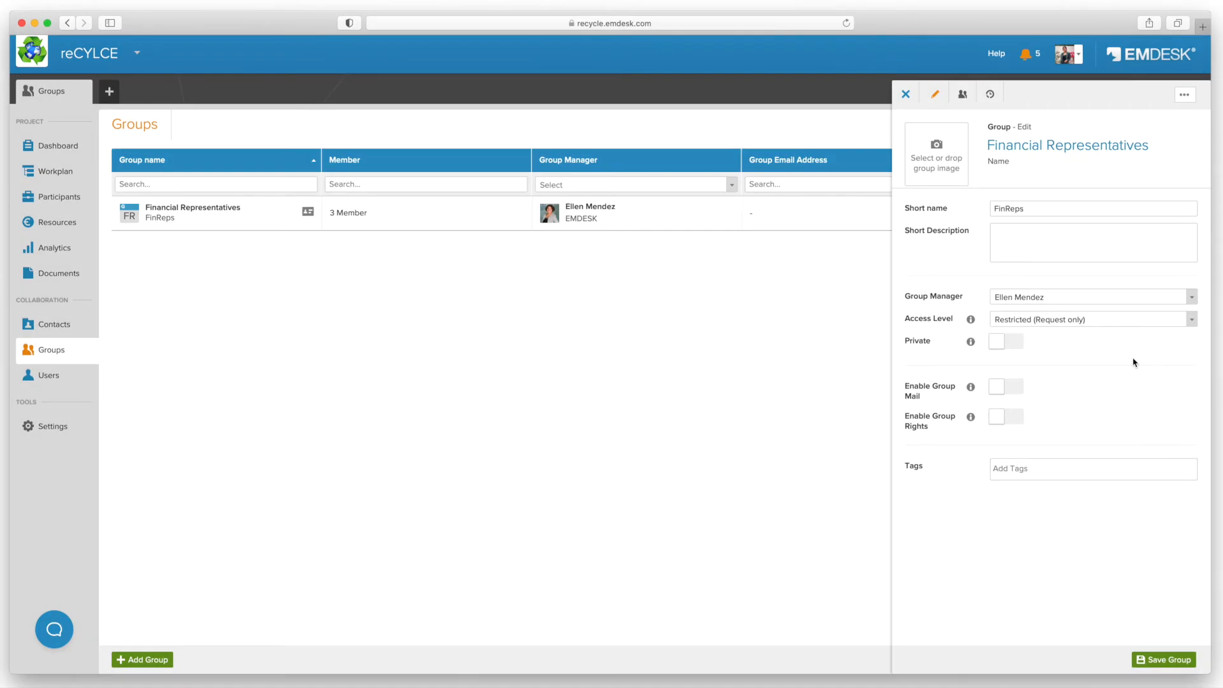
# - Make the group private and enable group mail, entering the lowercase short name as its email address
pyautogui.click(1010, 347)
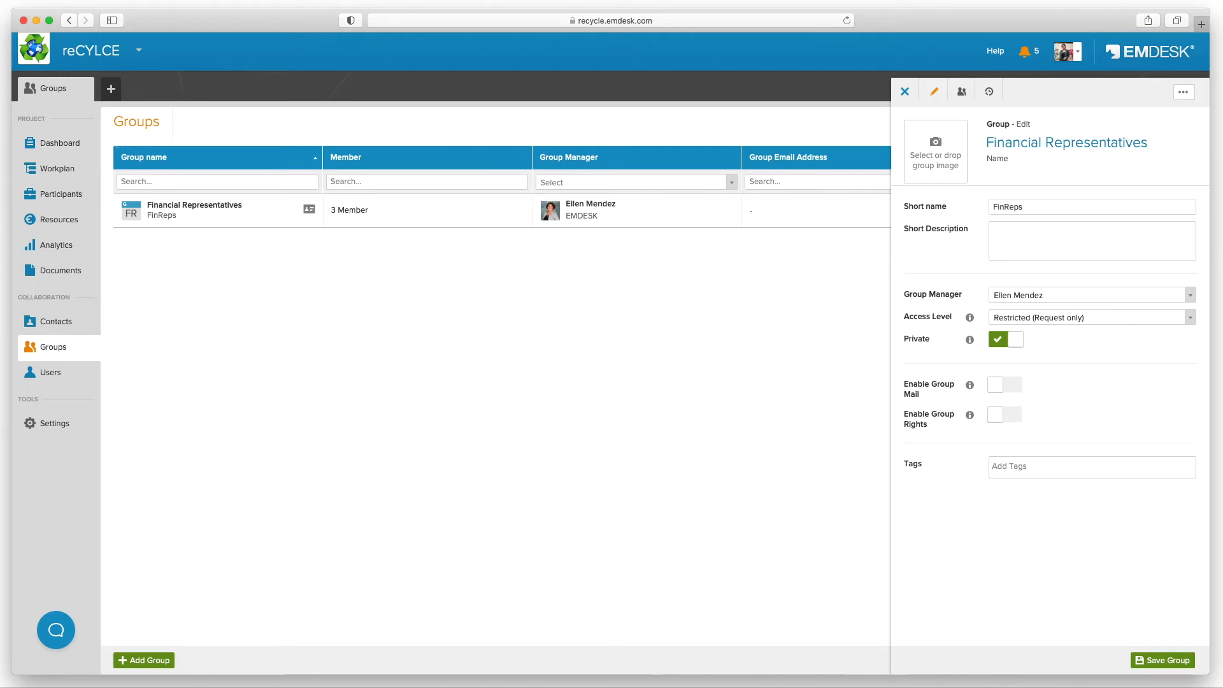
pyautogui.click(1002, 387)
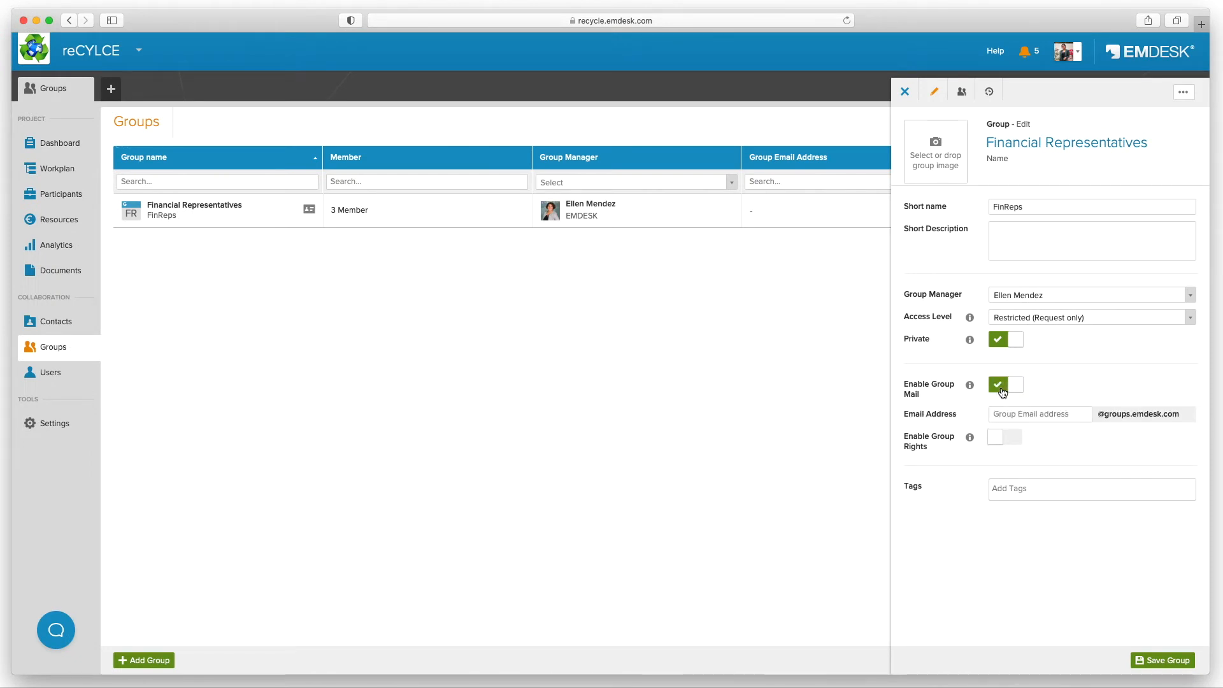
pyautogui.click(994, 413)
pyautogui.write('finreps')
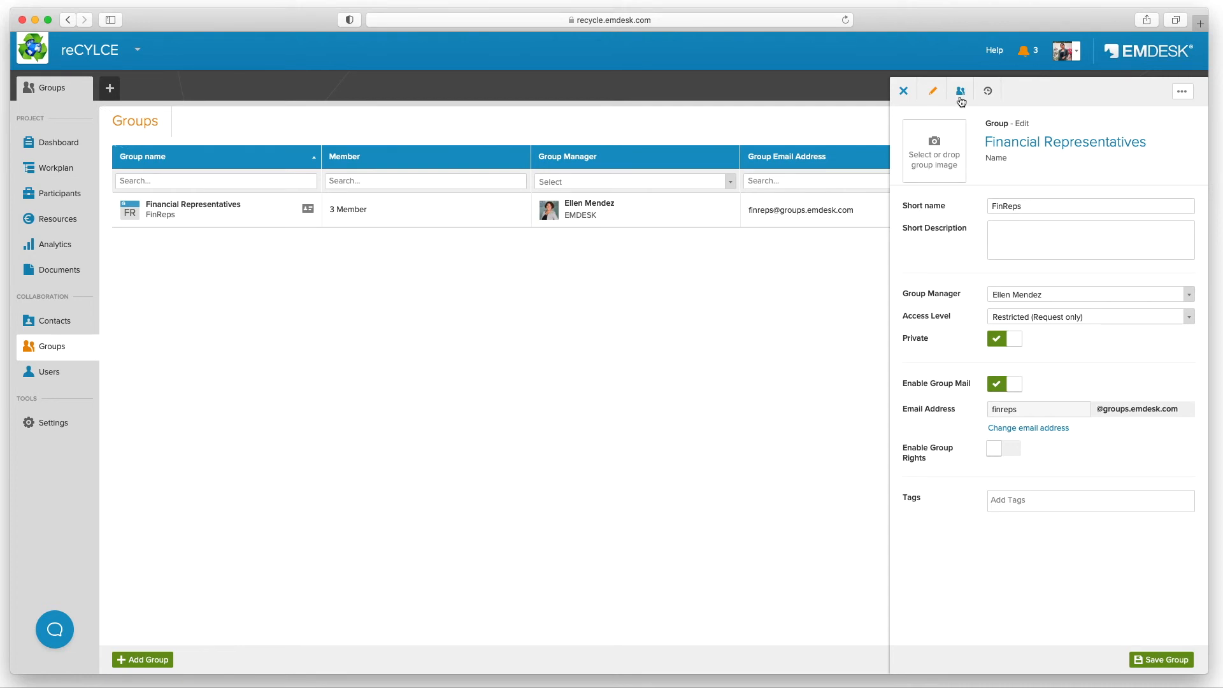
# - Allow all members of the group to send group mail and save the group
pyautogui.click(961, 91)
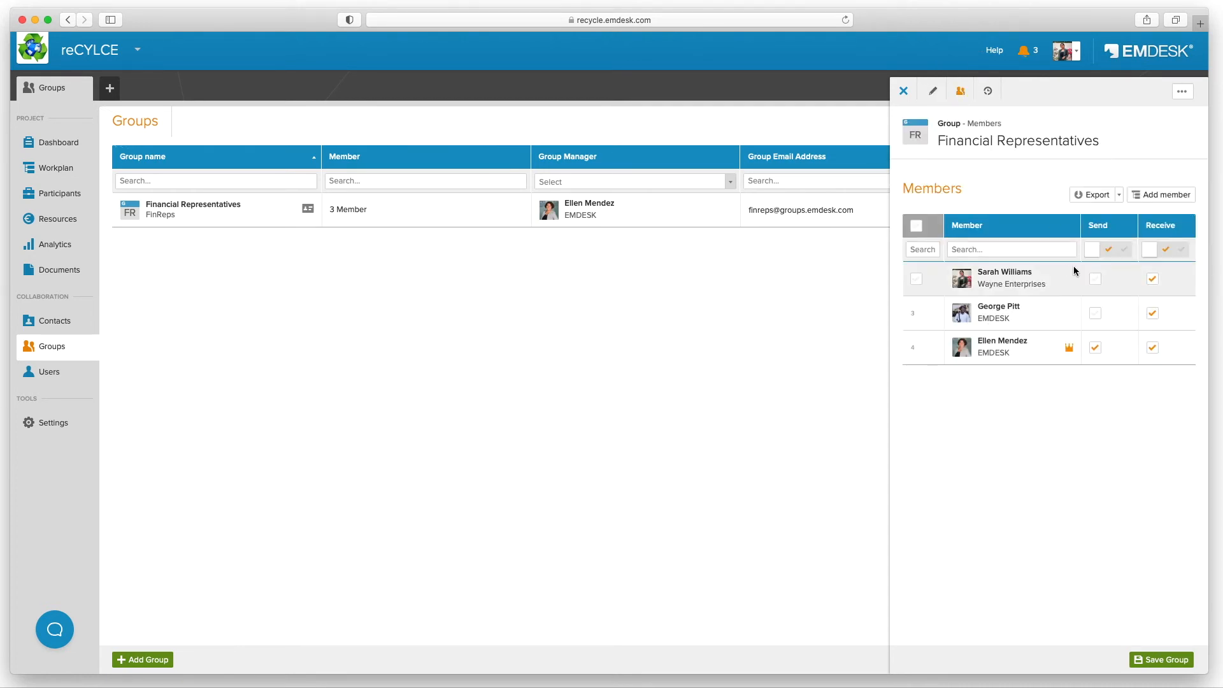
pyautogui.click(1095, 312)
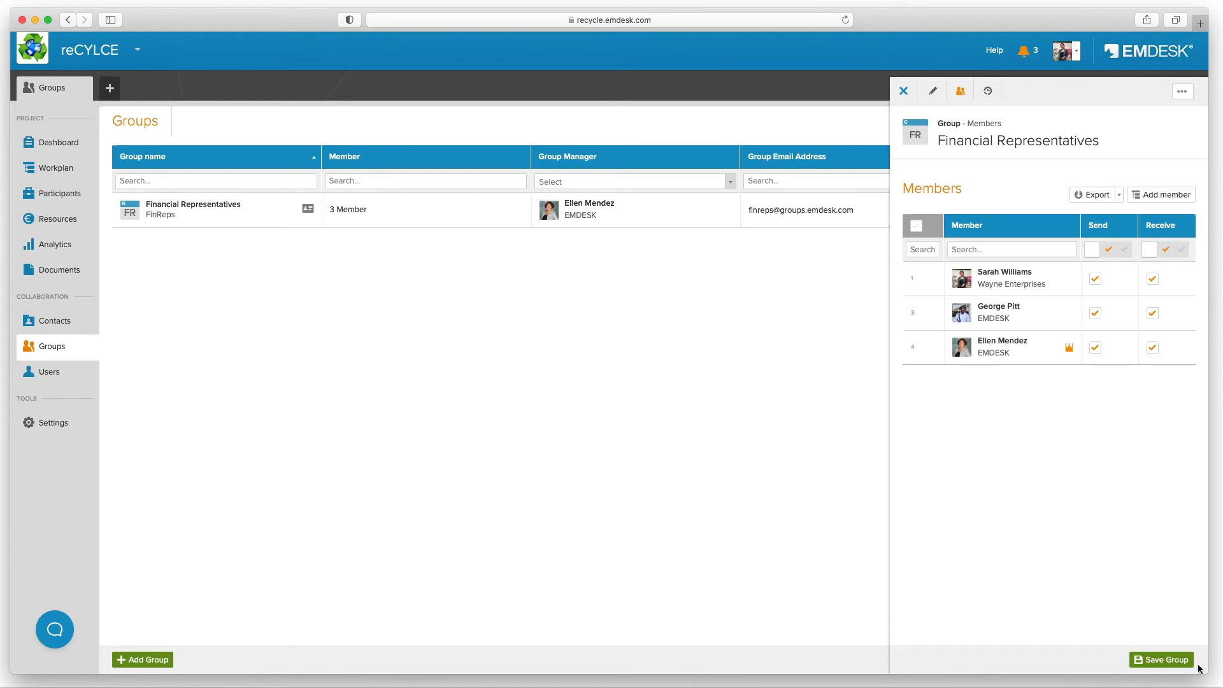
pyautogui.click(1168, 663)
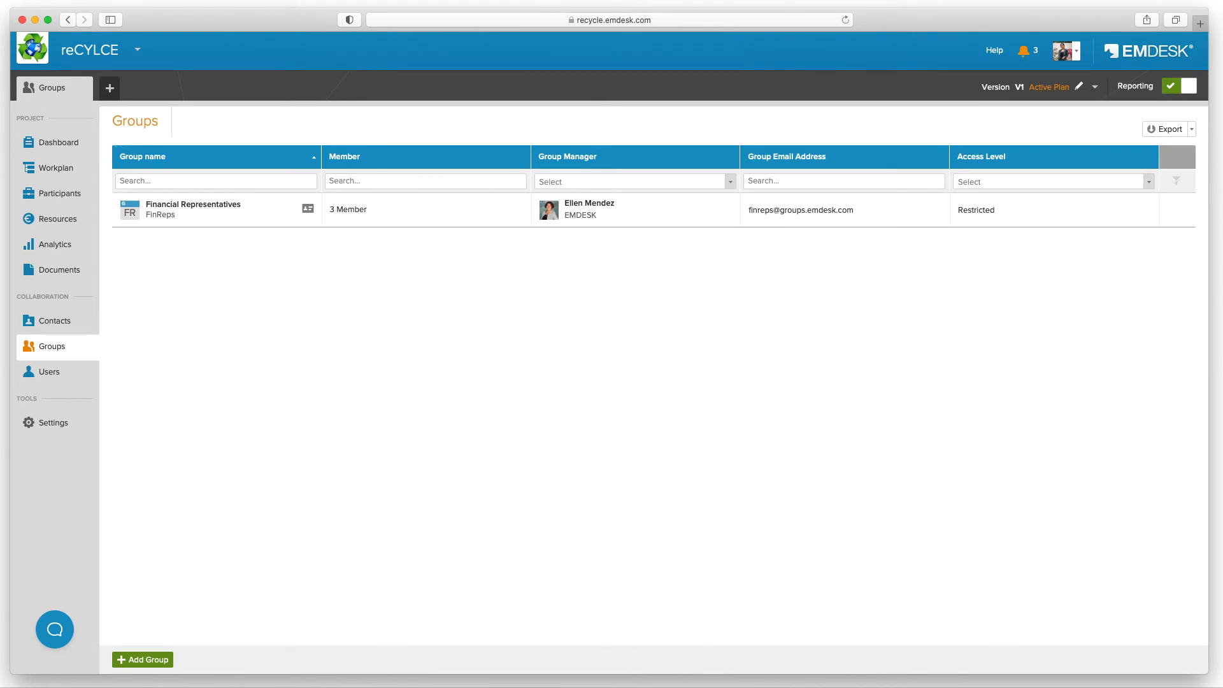
# - Remove the EMDESK member who is not the group manager from the Financial Representatives group and save the change
pyautogui.click(432, 216)
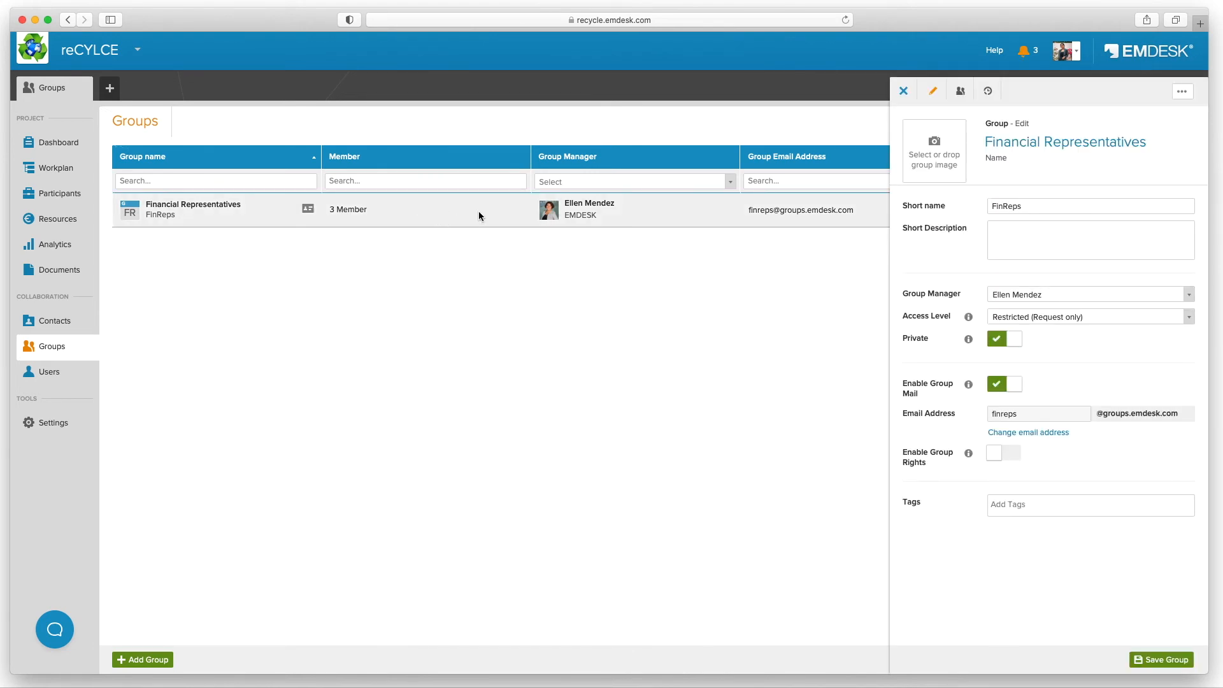
pyautogui.click(961, 93)
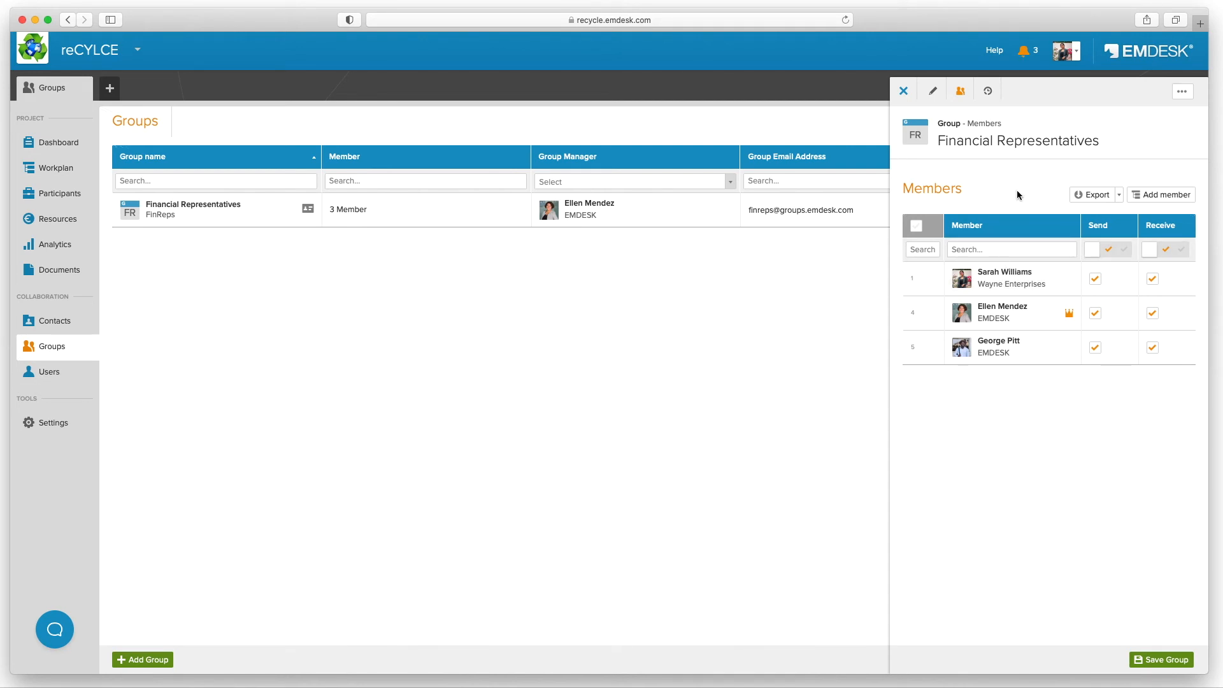
pyautogui.click(1159, 200)
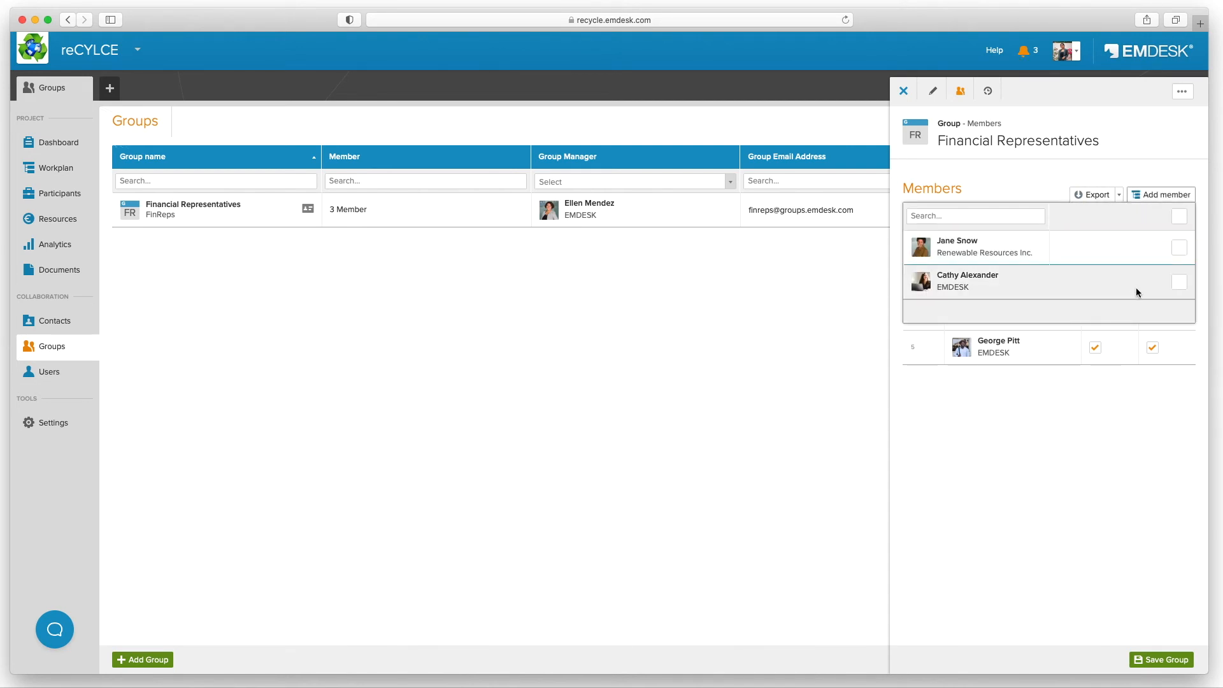
pyautogui.click(1121, 180)
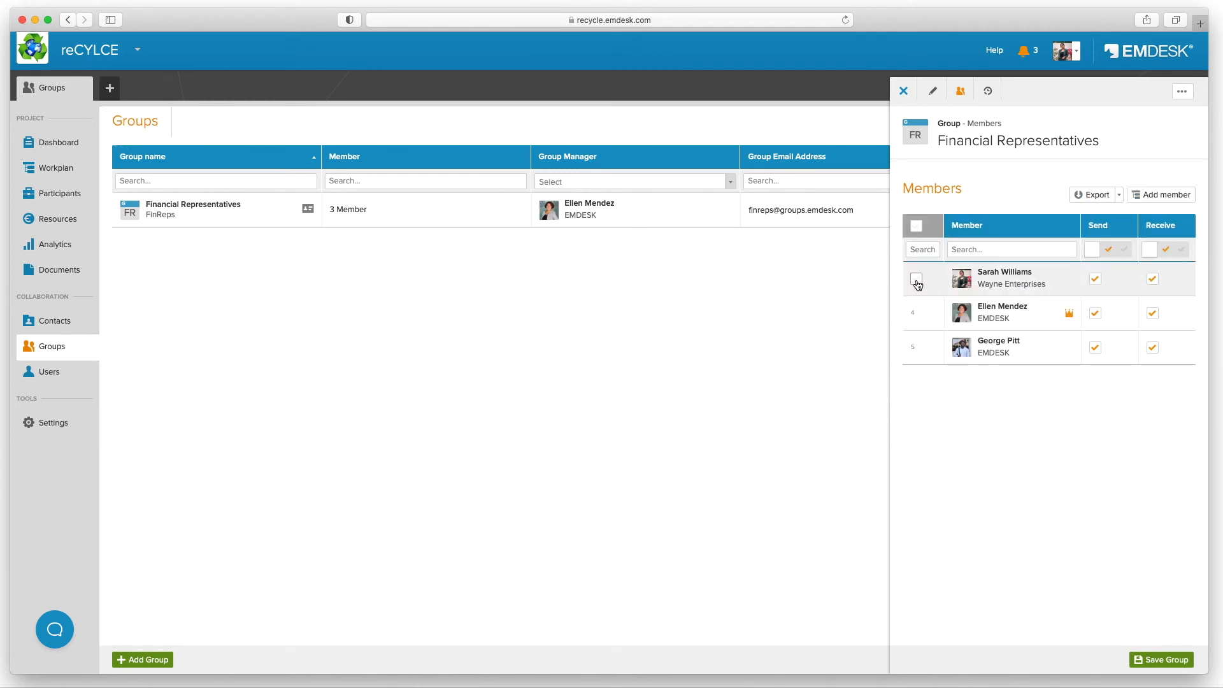
pyautogui.click(916, 348)
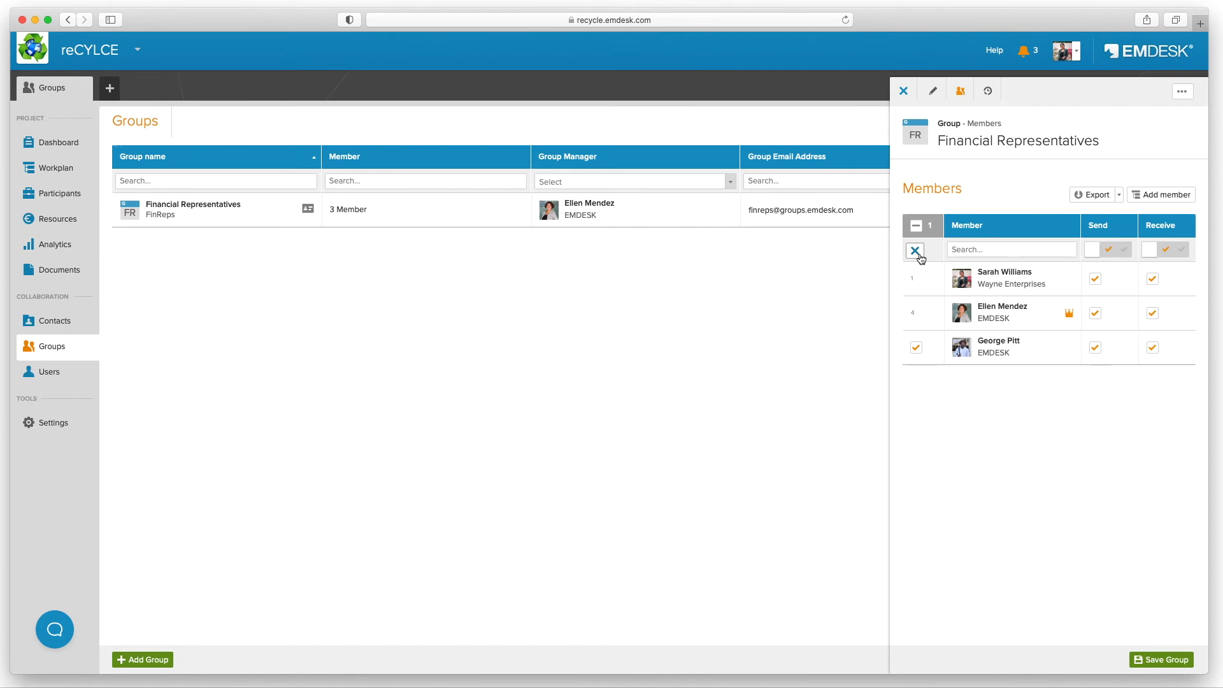
pyautogui.click(915, 251)
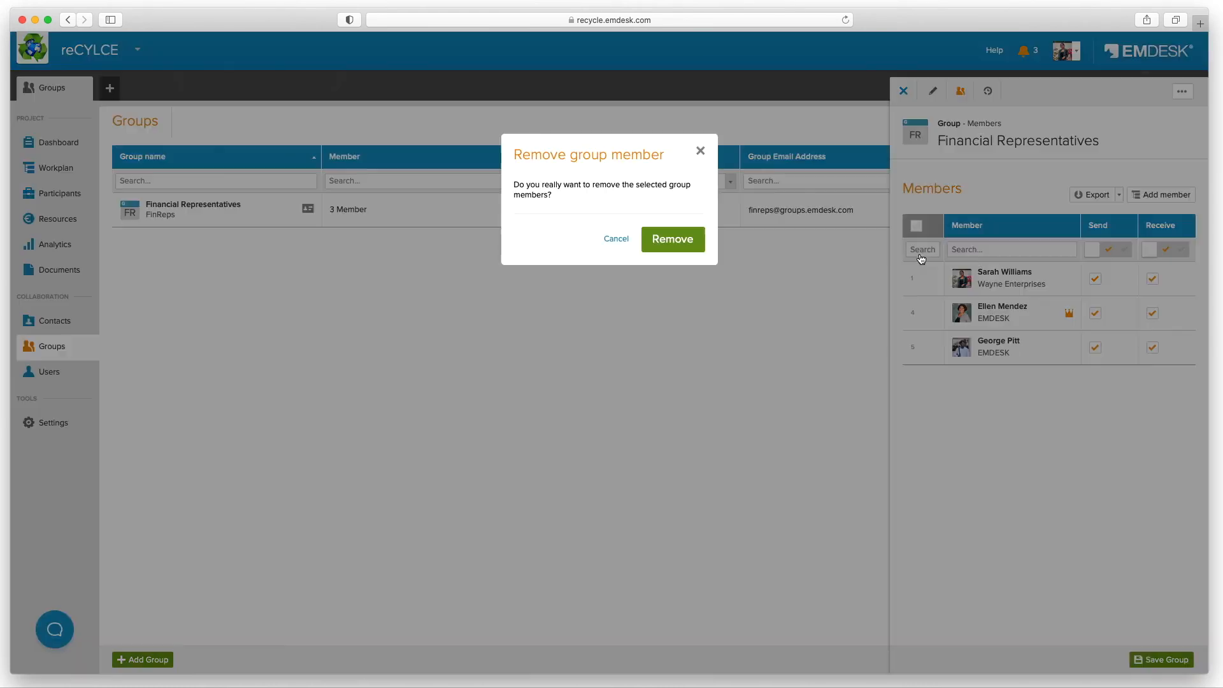
pyautogui.click(676, 245)
pyautogui.click(1162, 662)
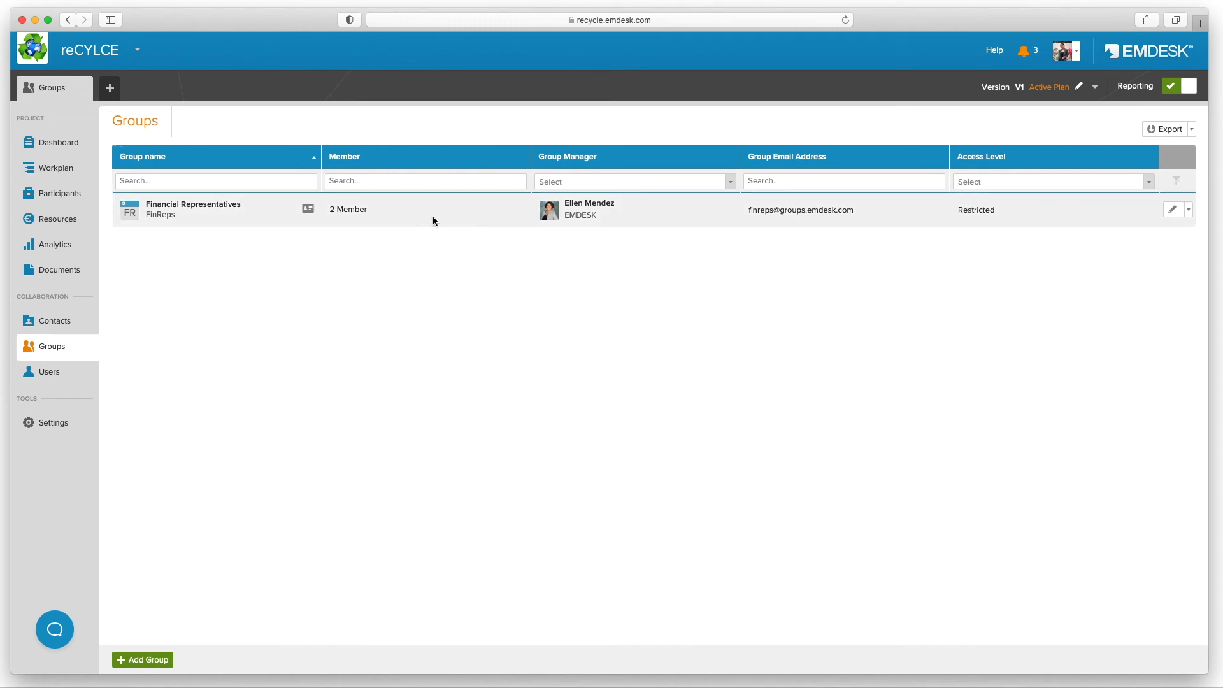
# - Enable group rights for the Financial Representatives group and save it
pyautogui.click(412, 215)
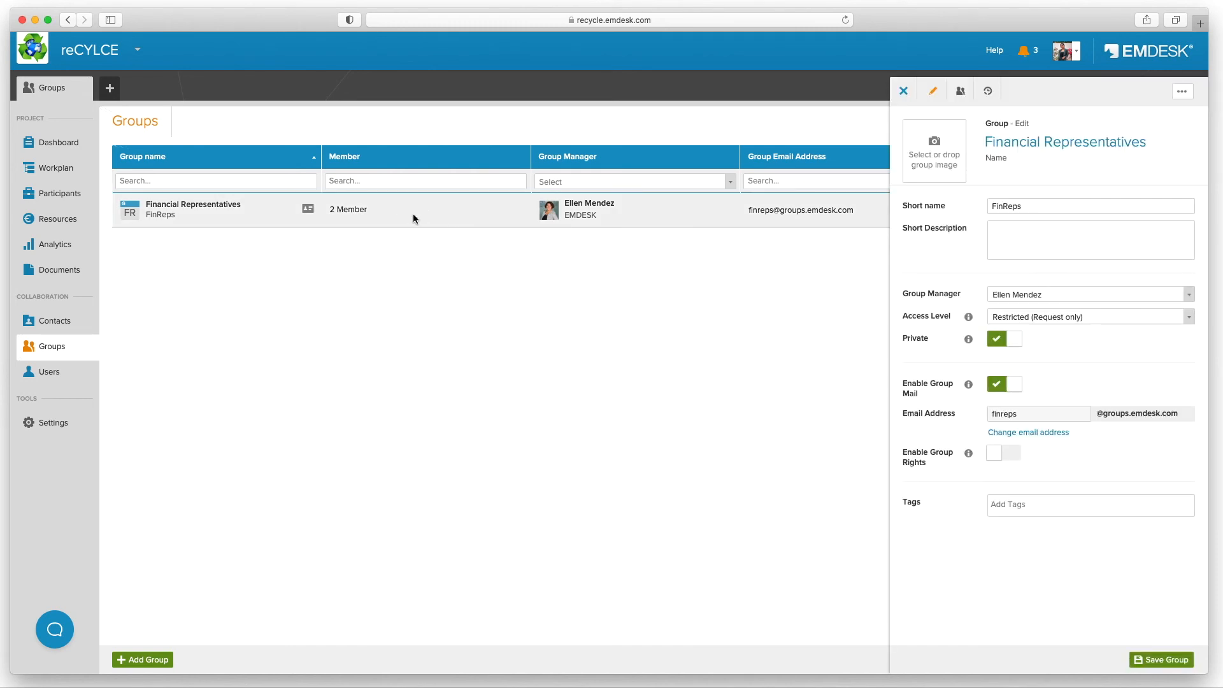
pyautogui.click(1000, 460)
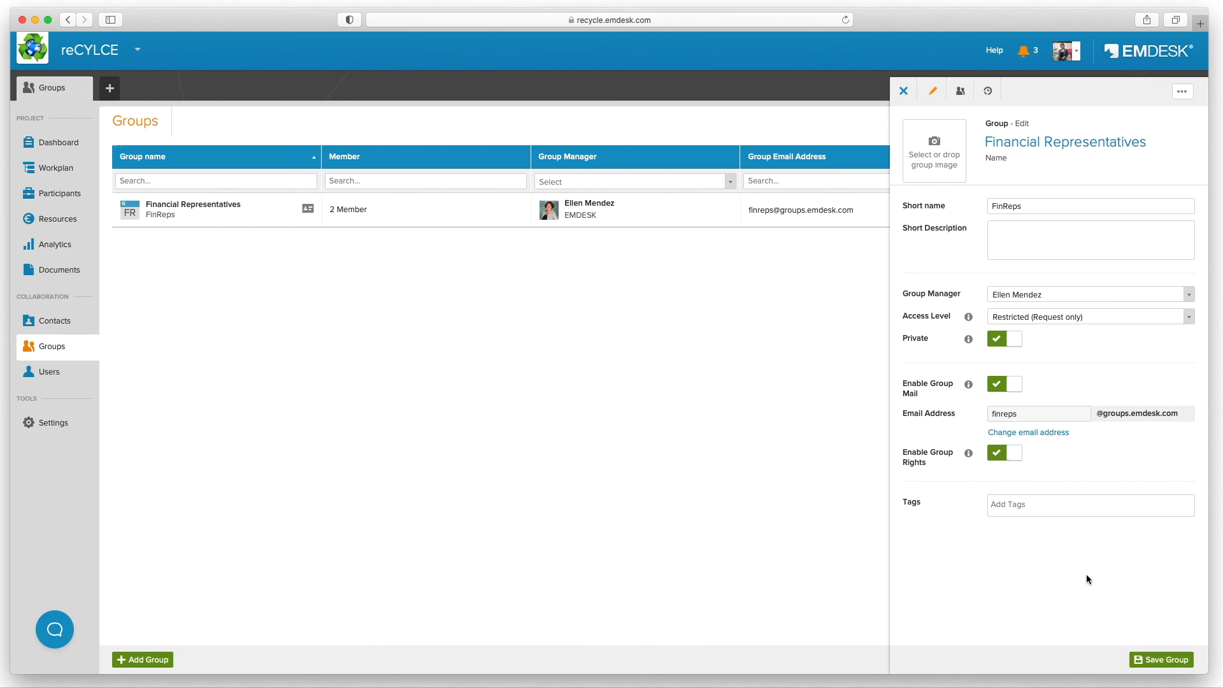
pyautogui.click(1160, 661)
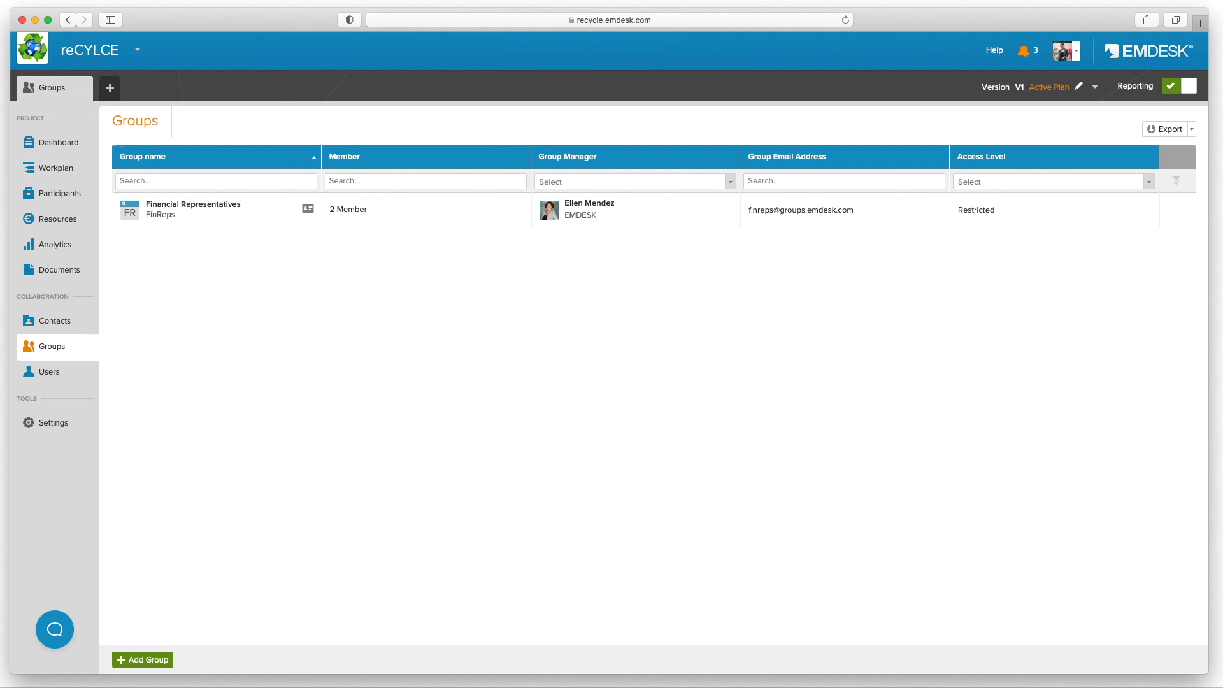
# - Check the group's access rights in the project's user access overview and return to the groups list
pyautogui.click(37, 382)
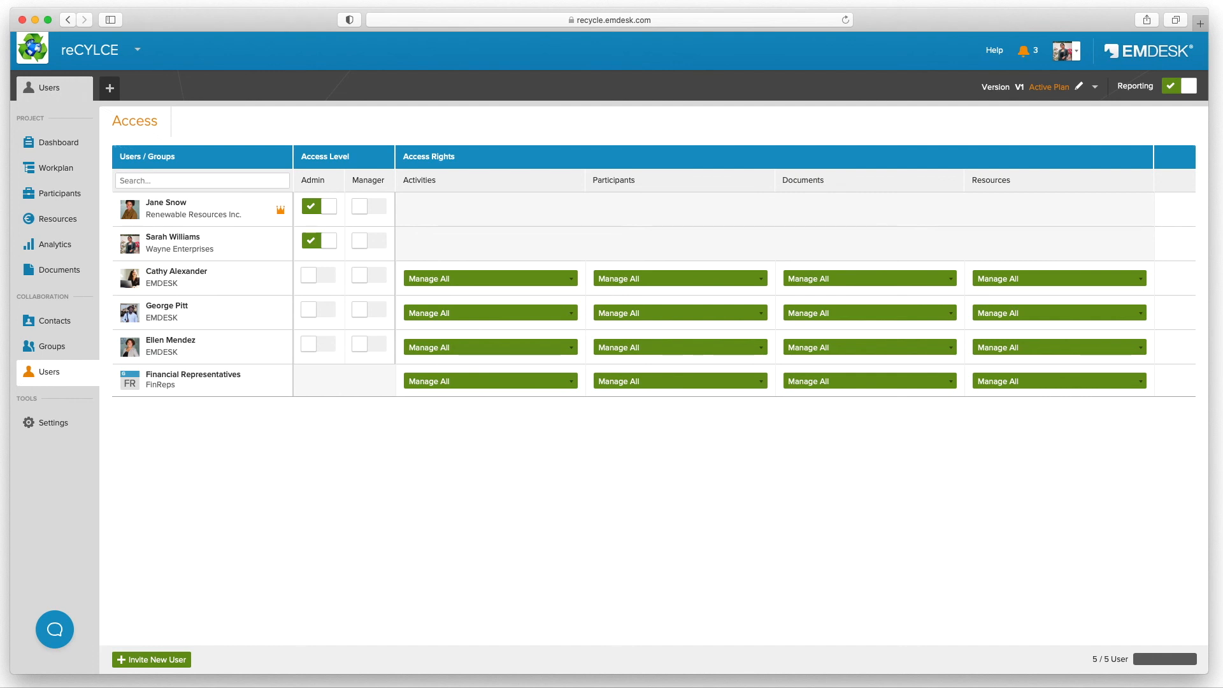
pyautogui.click(48, 346)
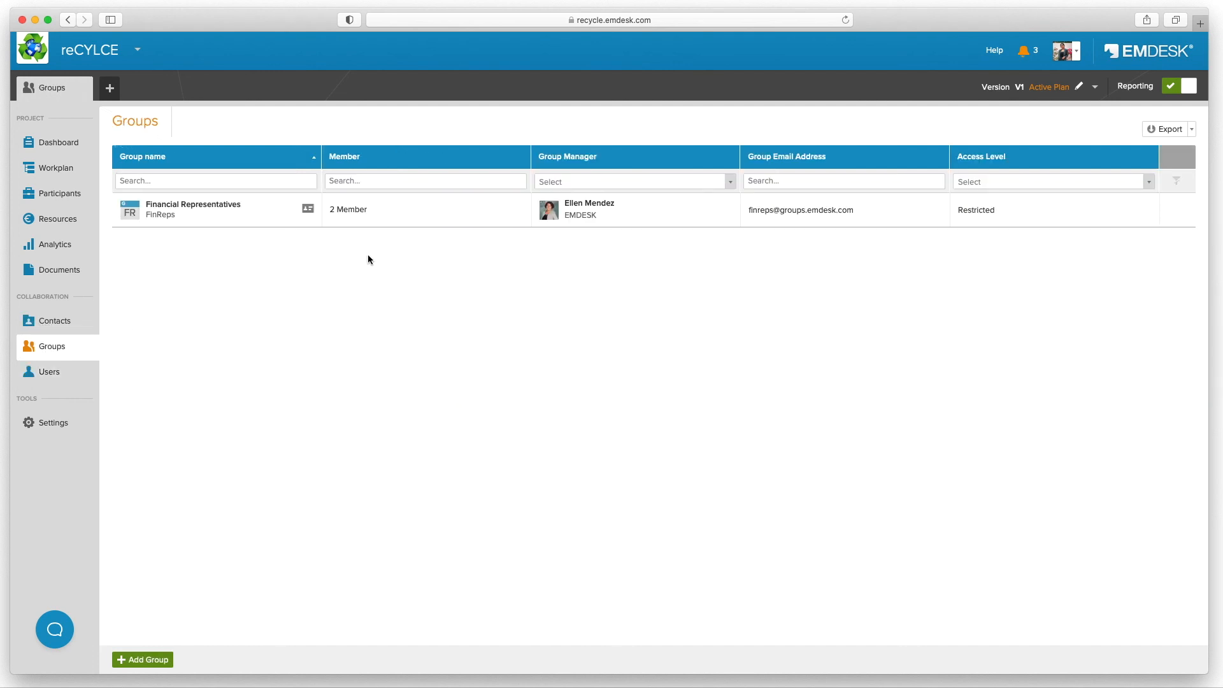
# - Bring up the delete option for the Financial Representatives group, first from the groups list and again while editing the group
pyautogui.click(1188, 212)
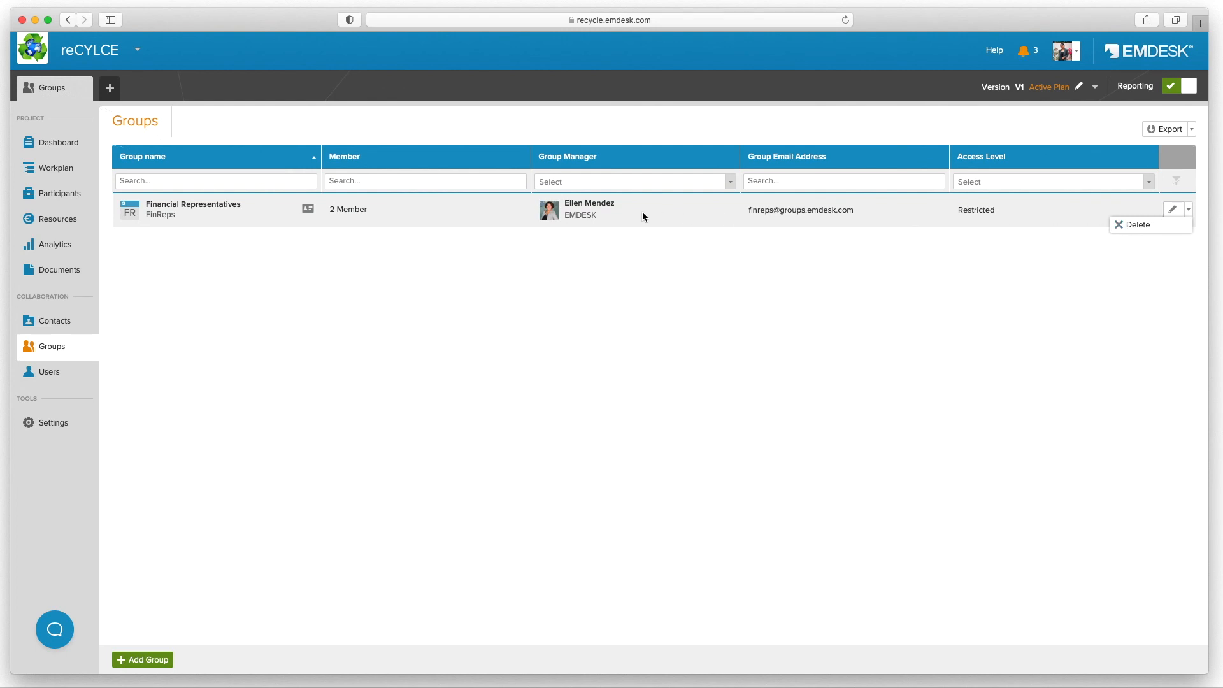
pyautogui.click(422, 217)
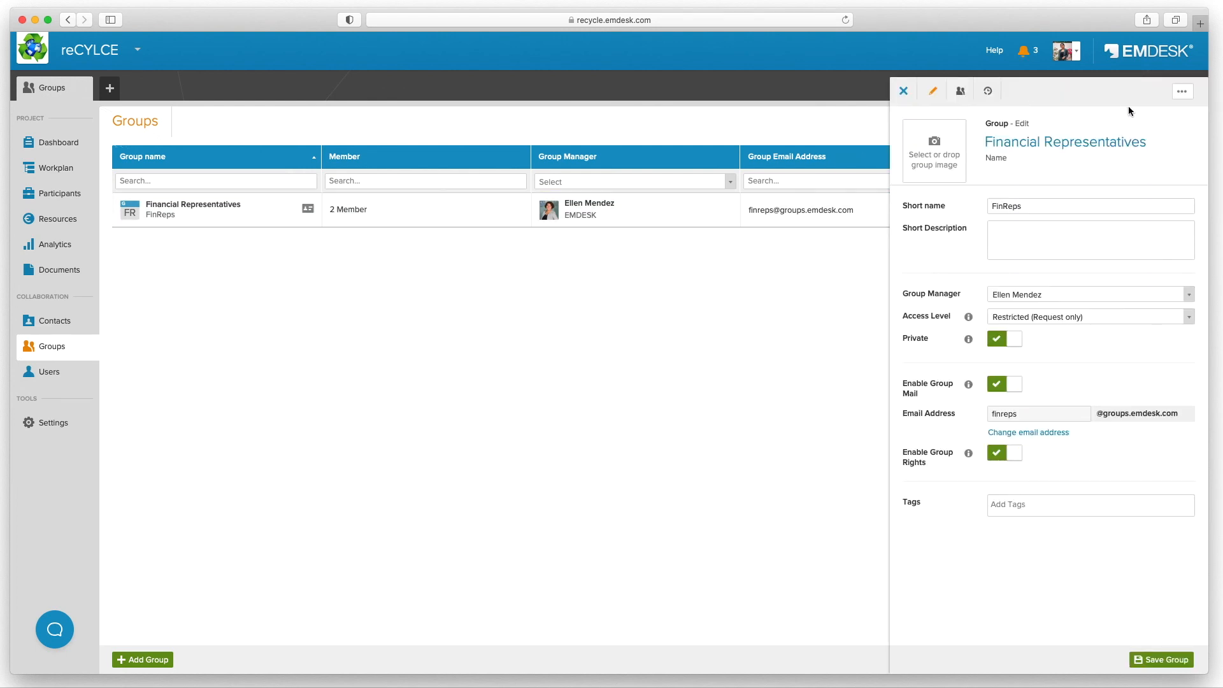
pyautogui.click(1188, 99)
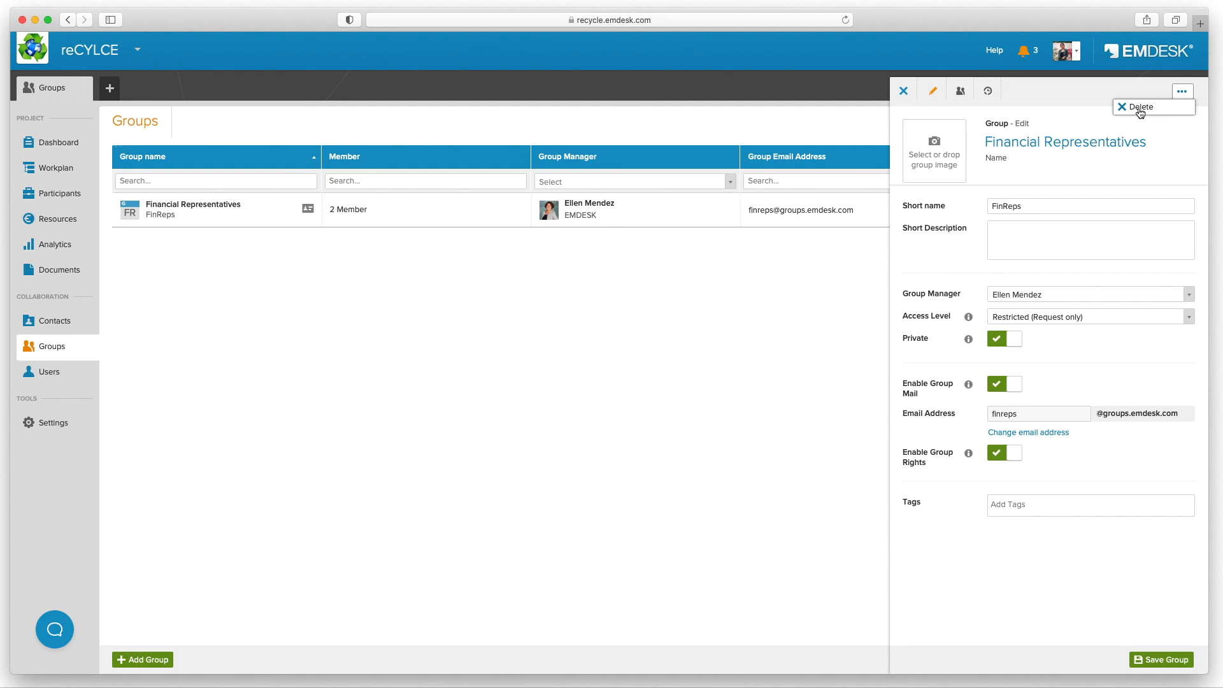